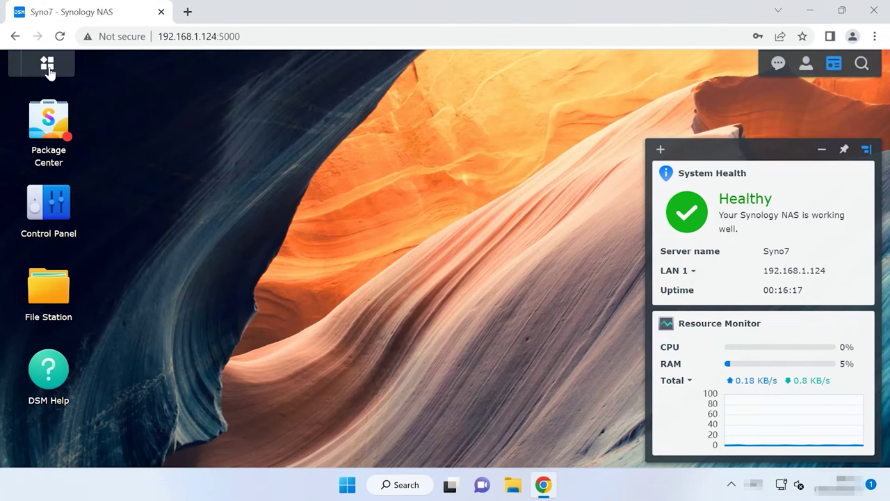
- Open the DSM main menu to show the grid of NAS apps
left_click(48, 65)
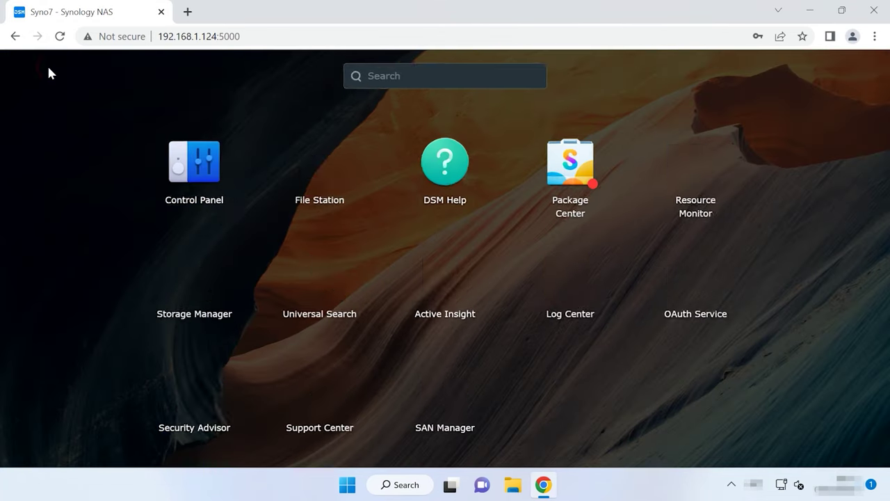
- Open Storage Manager and start removing the RAID 6 Storage Pool 1
left_click(213, 315)
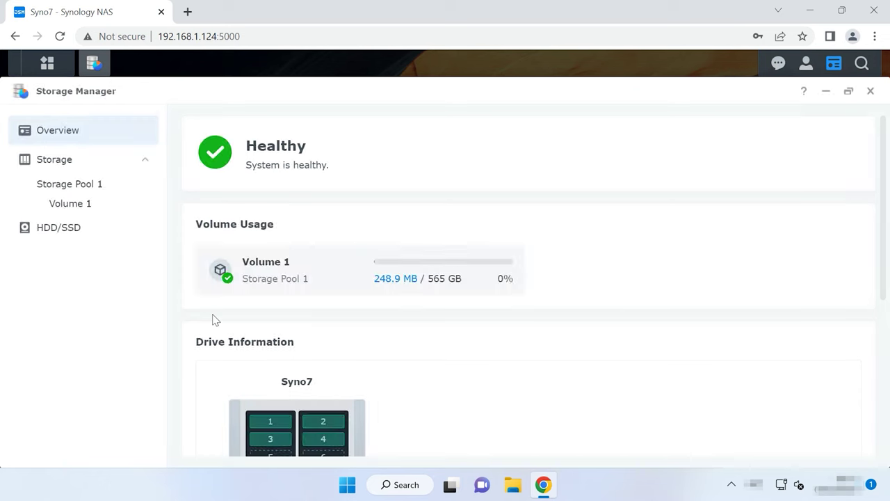
left_click(77, 186)
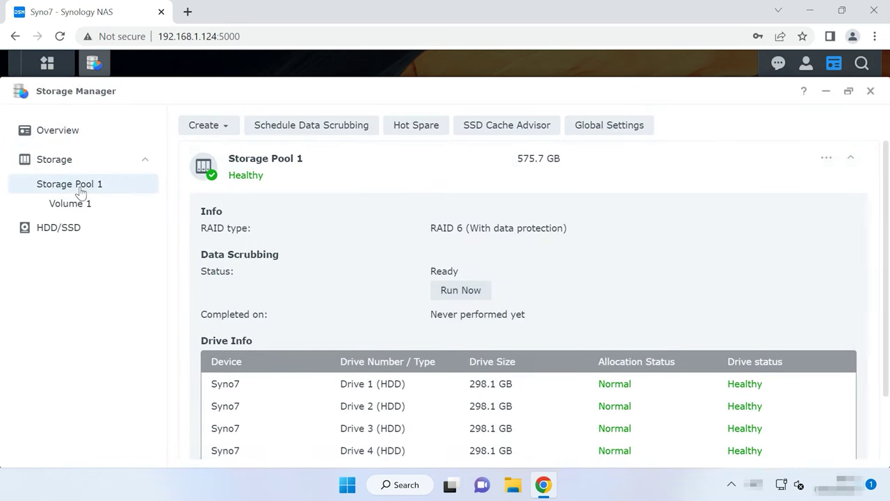
left_click(827, 159)
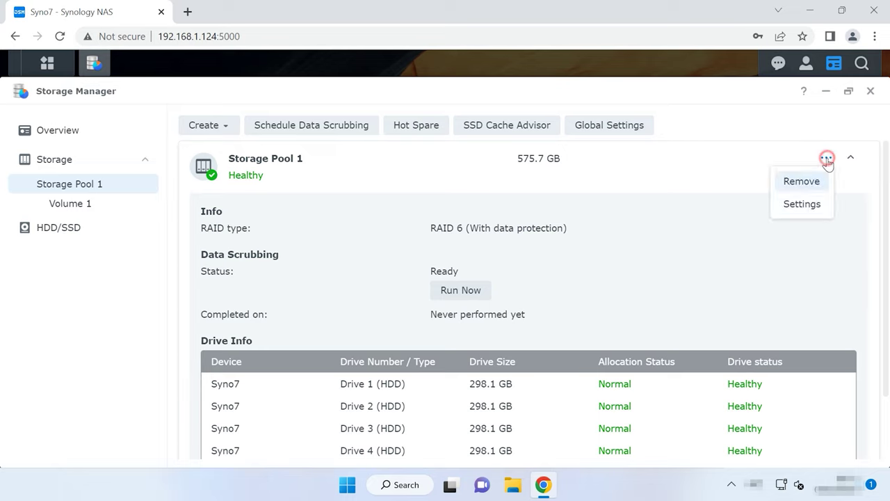
left_click(802, 182)
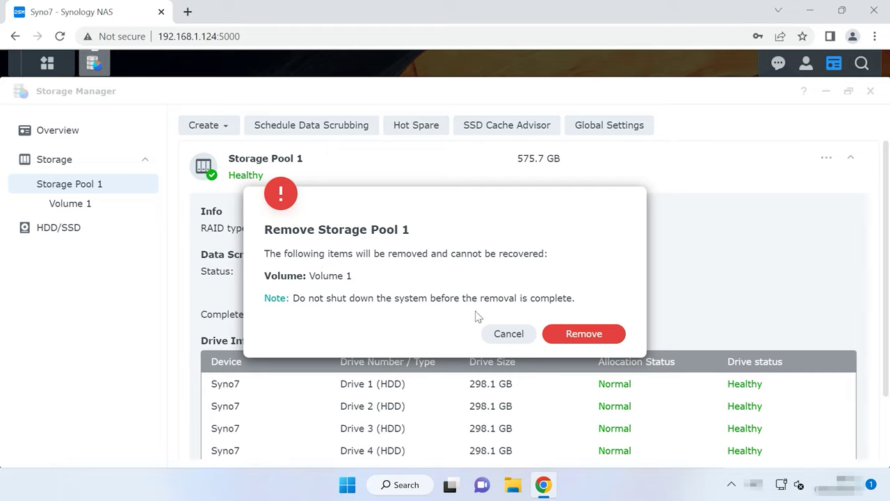
- Confirm erasing all data on Storage Pool 1 and Volume 1, authorising with the account password
left_click(584, 333)
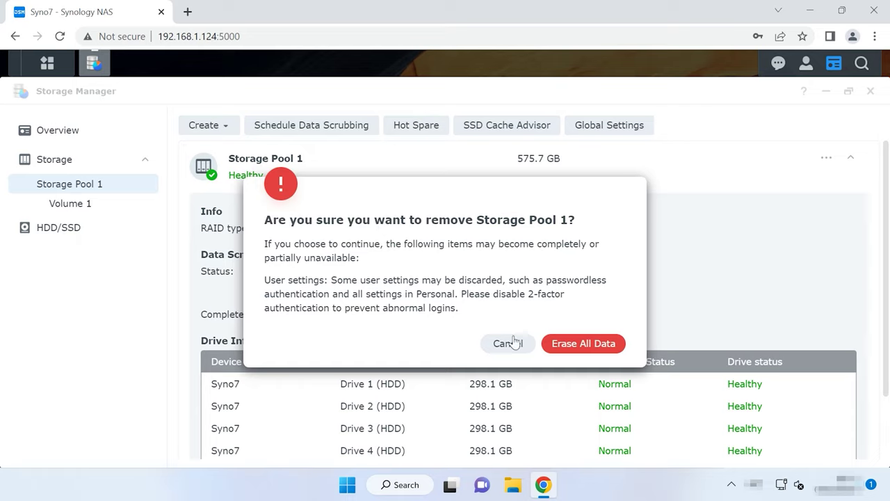
left_click(588, 348)
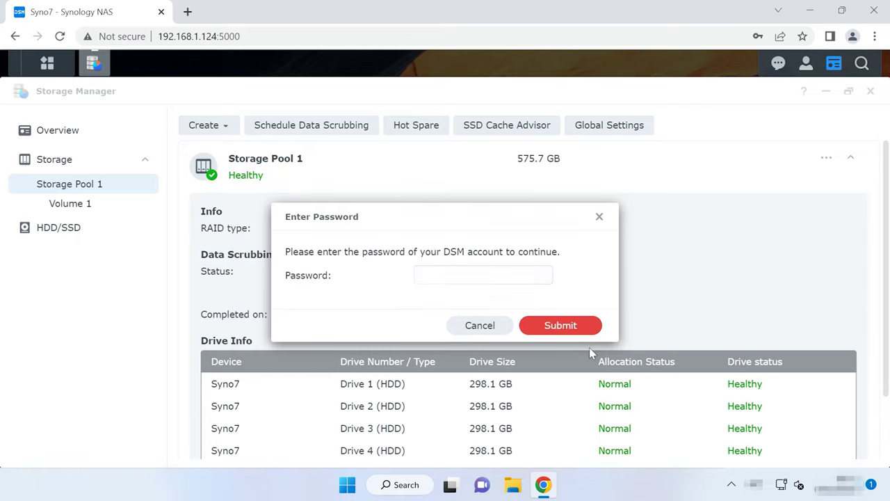
type("************")
left_click(577, 330)
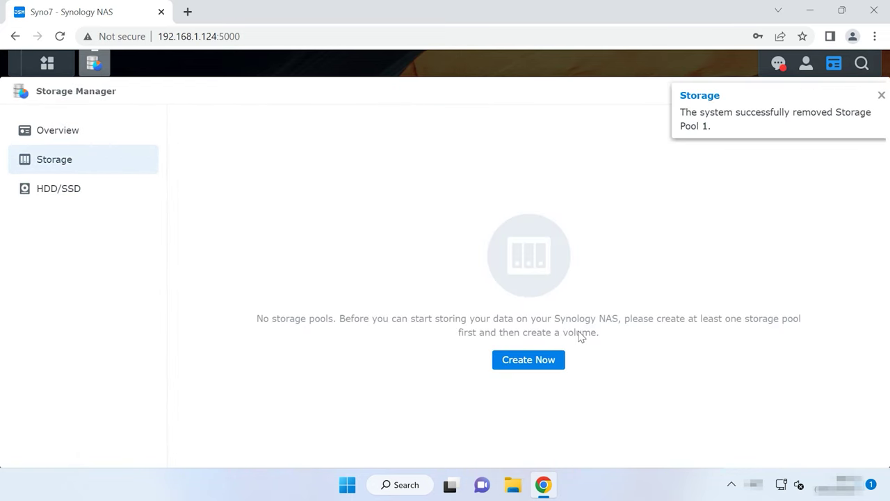
- Start a new storage pool as RAID 5 using all four drives
left_click(532, 371)
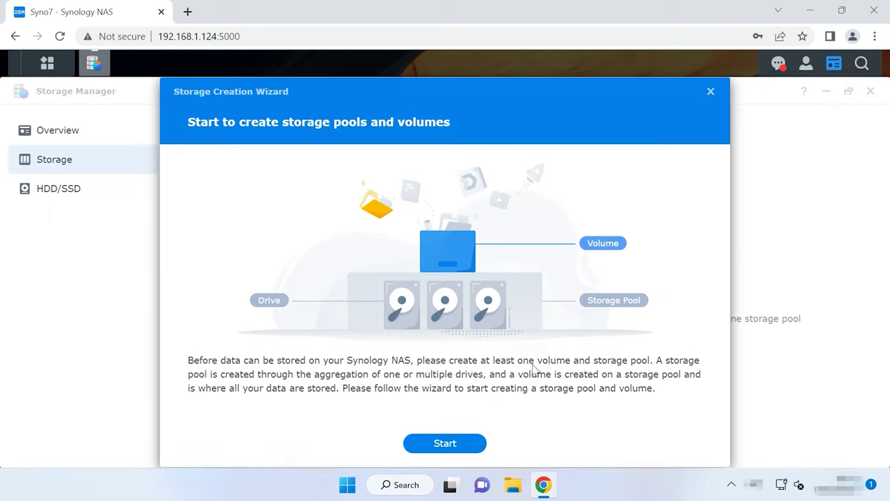
left_click(455, 447)
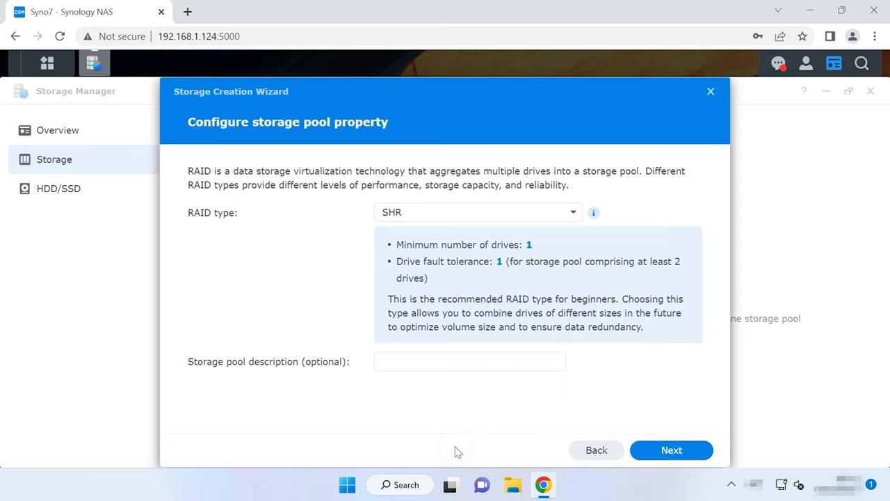
left_click(573, 211)
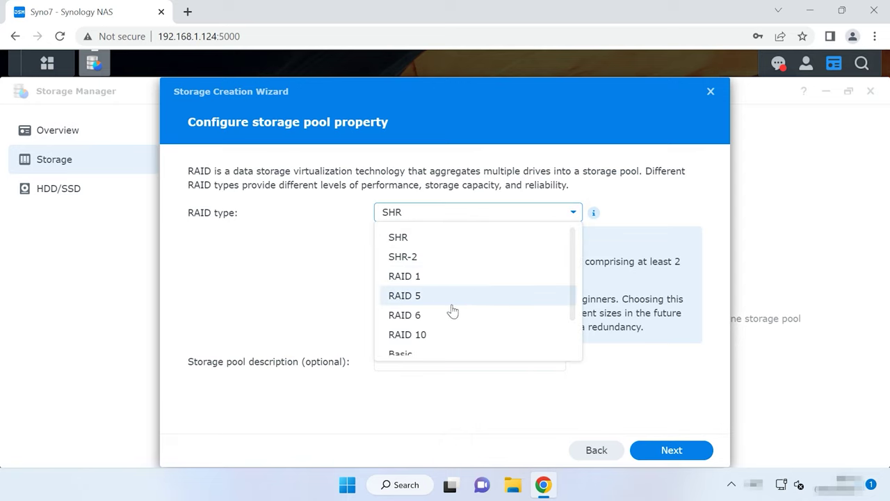
left_click(422, 306)
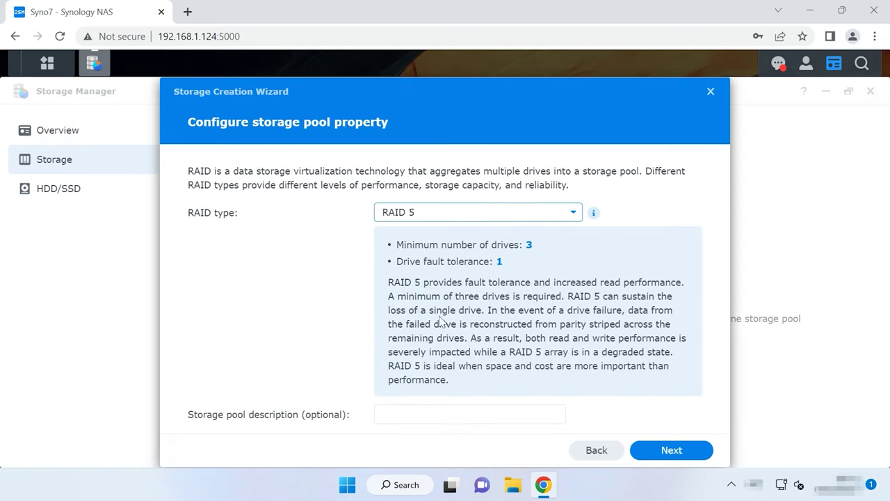
left_click(675, 450)
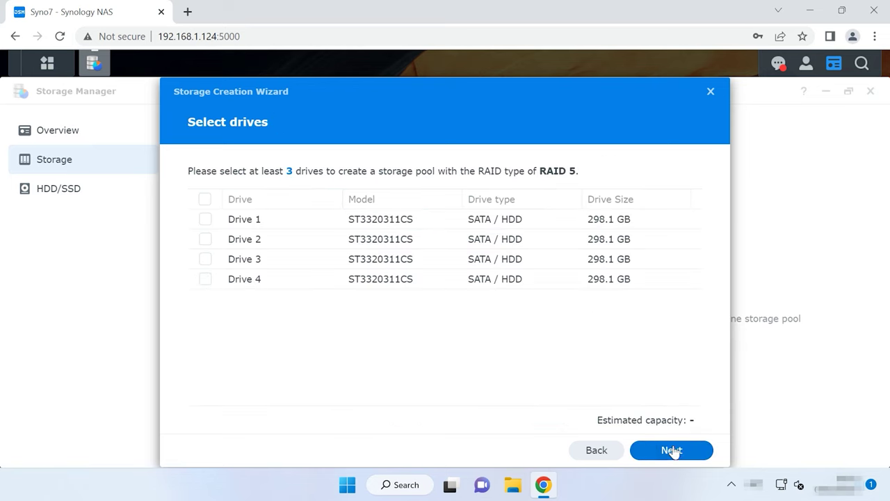
left_click(203, 199)
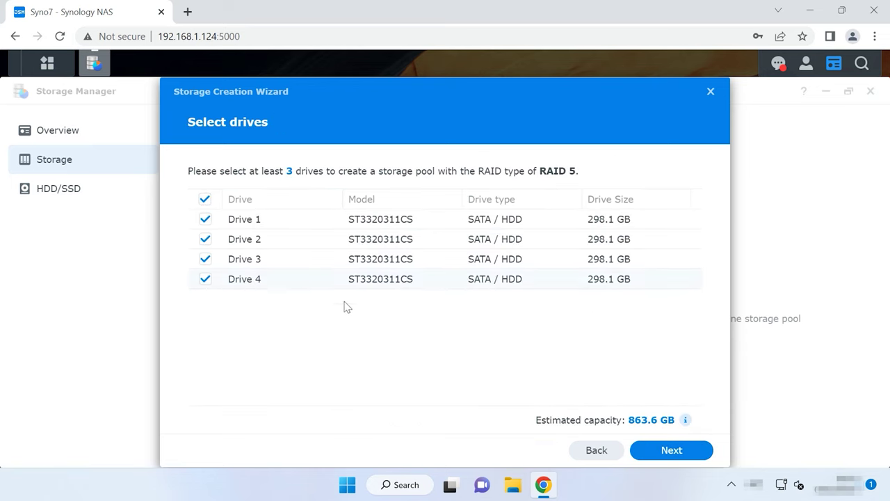
left_click(670, 451)
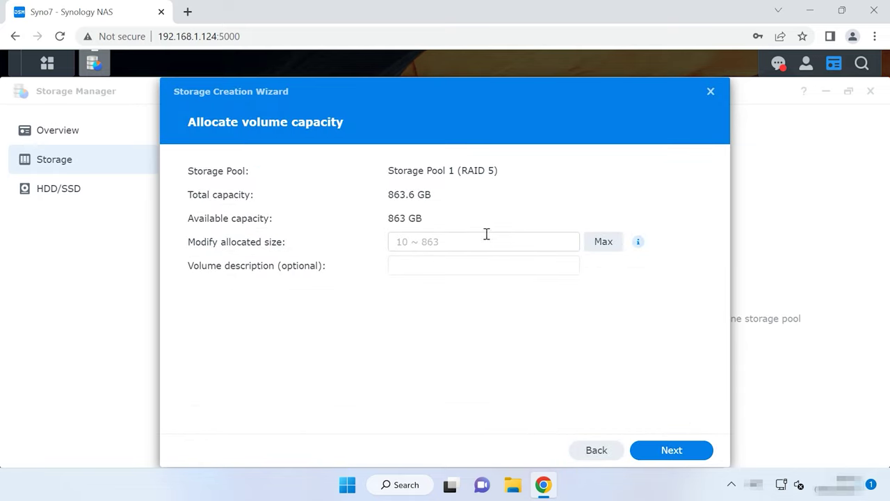
- Allocate the full 863 GB to an ext4 volume and apply the settings
left_click(606, 245)
left_click(672, 452)
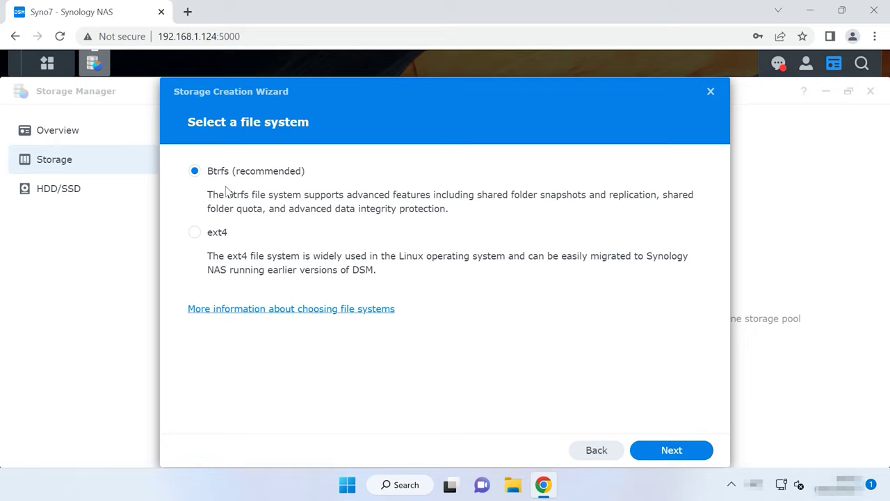
left_click(215, 237)
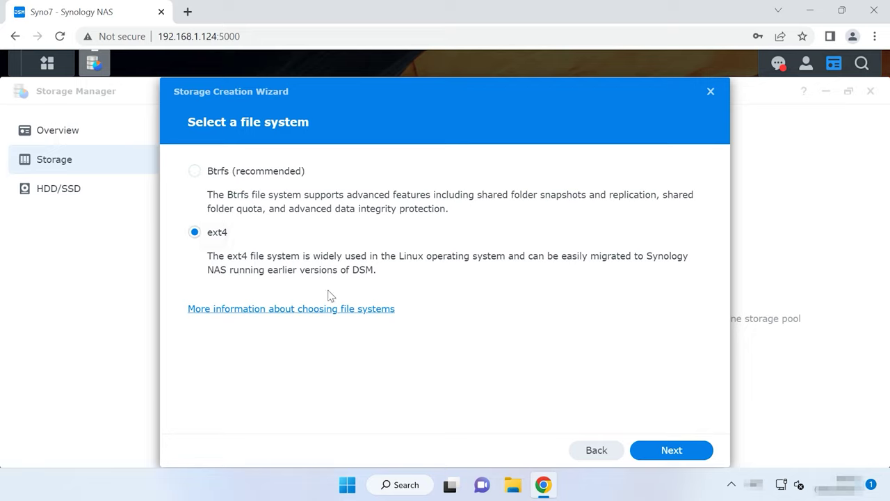
left_click(669, 453)
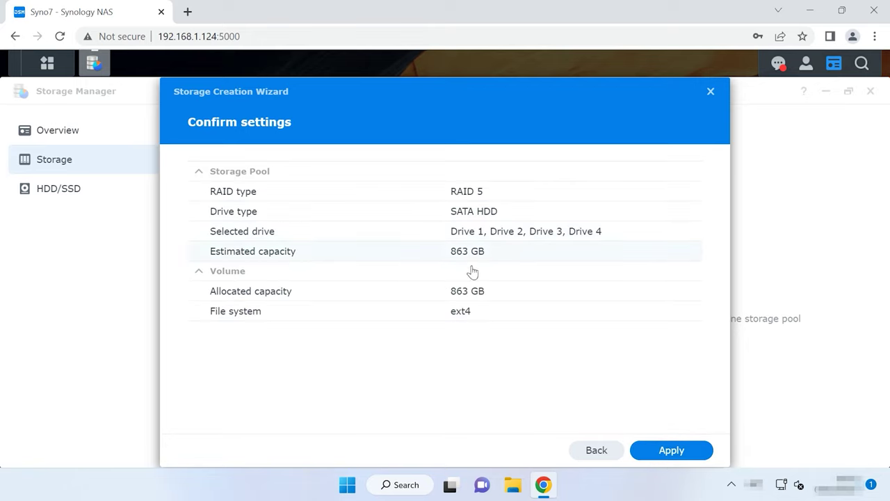
left_click(682, 458)
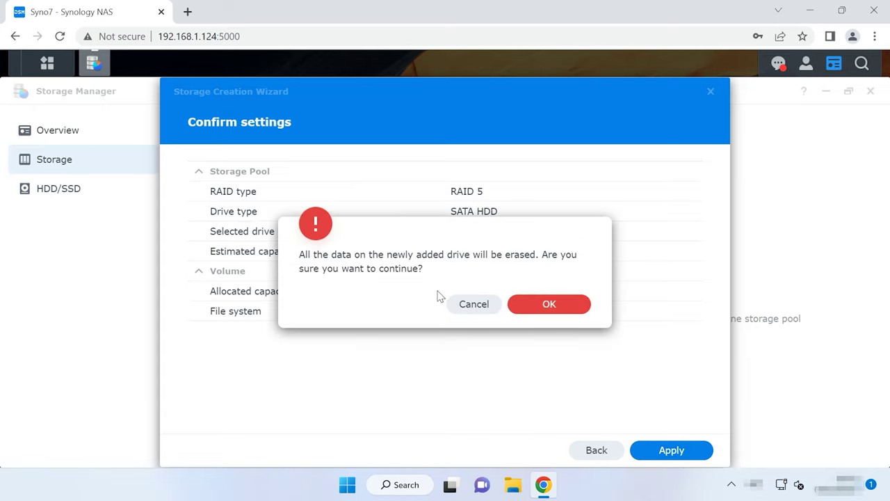
- Accept the drive-erase warning so the RAID 5 pool gets created
left_click(566, 311)
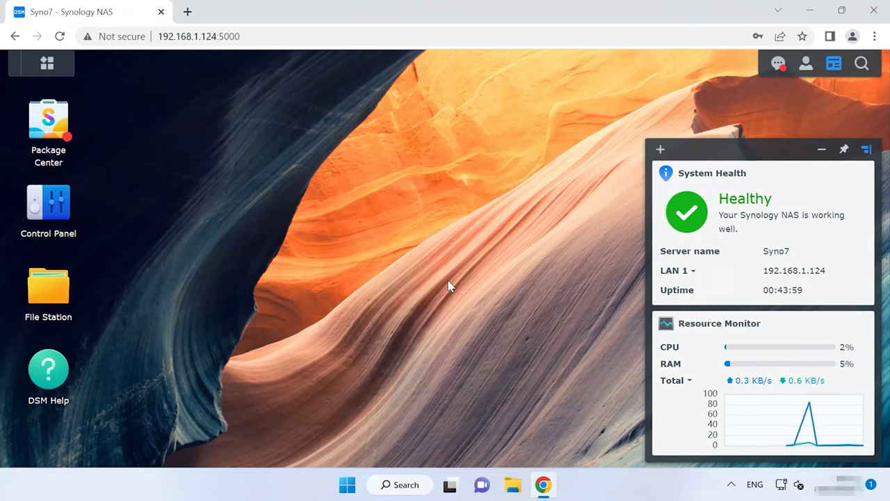
- Keep Recycle Bin enabled on the Synodata7 shared folder, save, and open File Station
left_click(62, 230)
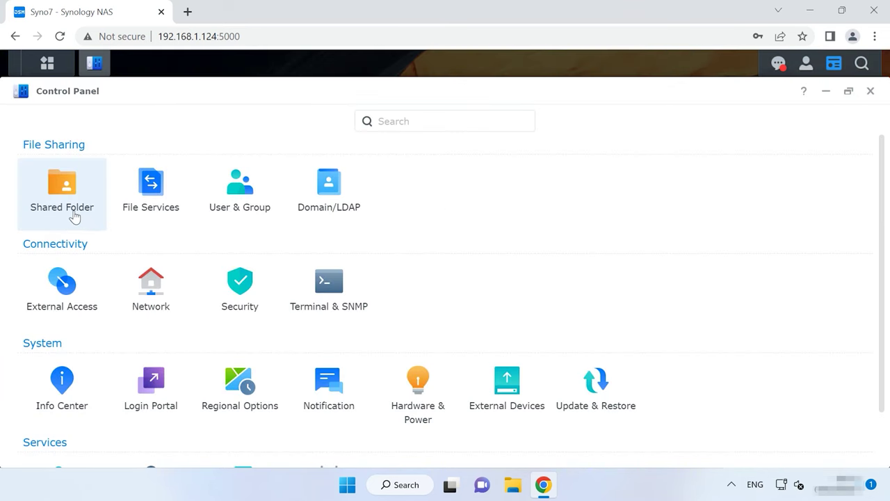
left_click(73, 210)
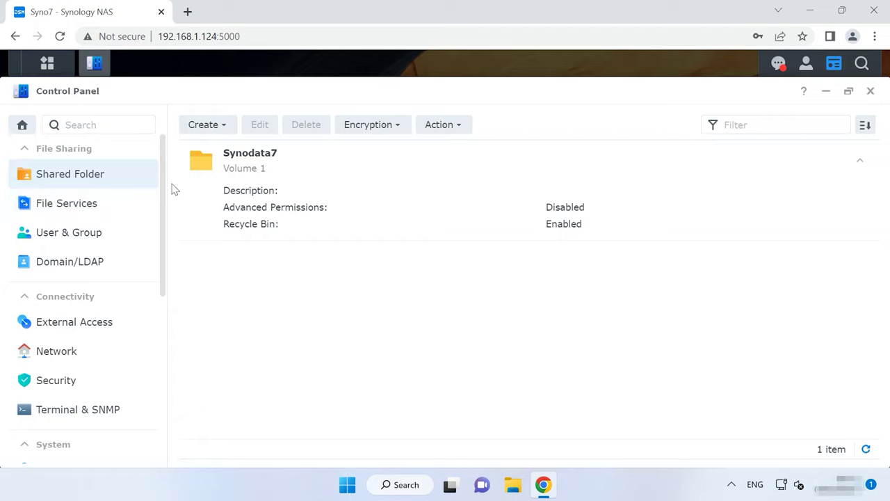
left_click(249, 170)
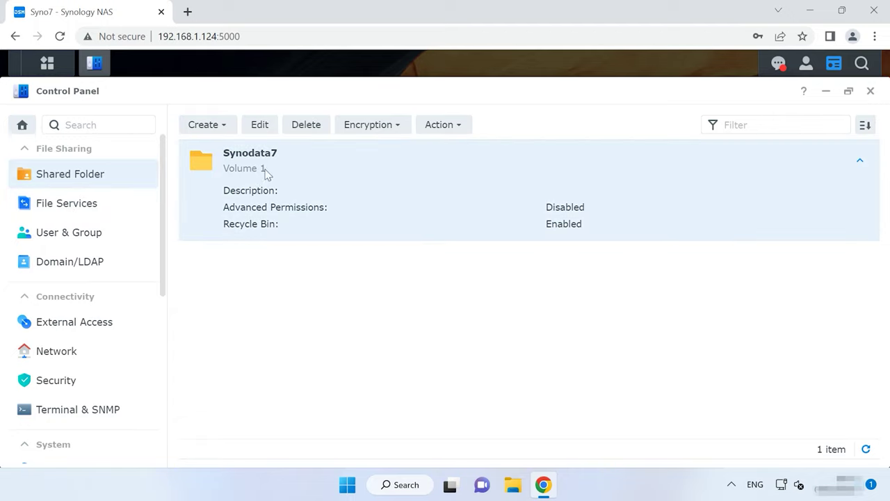
left_click(256, 129)
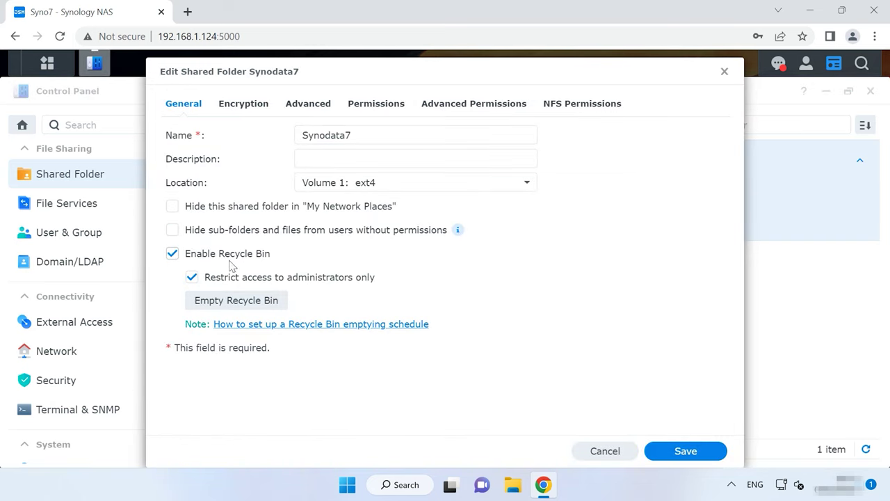
left_click(182, 253)
left_click(186, 254)
left_click(686, 450)
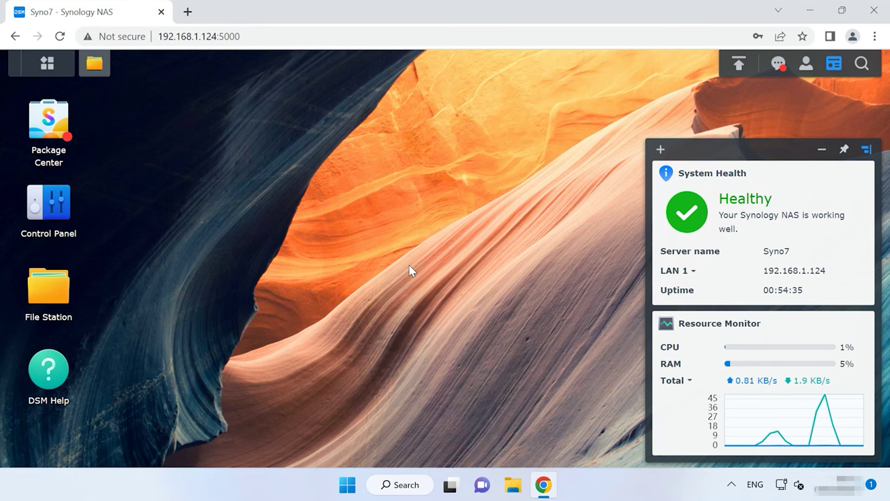
left_click(48, 300)
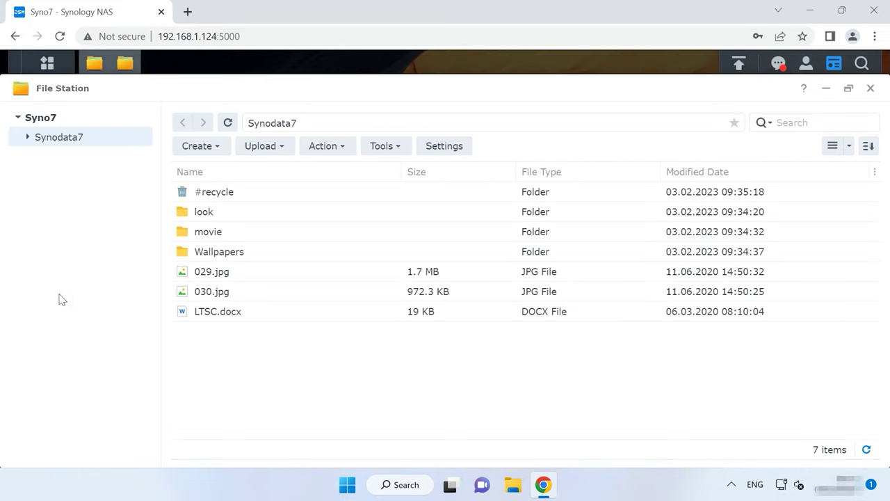
mouse_move(76, 149)
- Restore all eight #recycle items to Synodata7, overwriting files with the same names
double_click(213, 192)
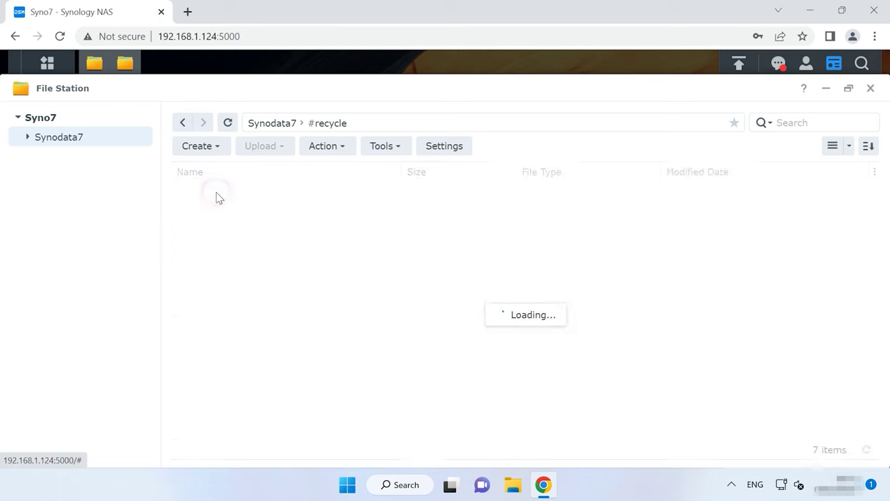
left_click(205, 192)
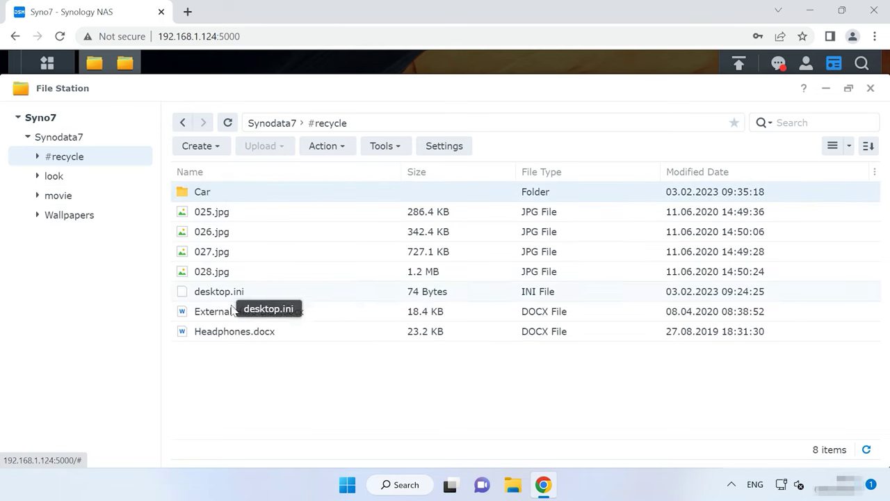
left_click(228, 333, "shift")
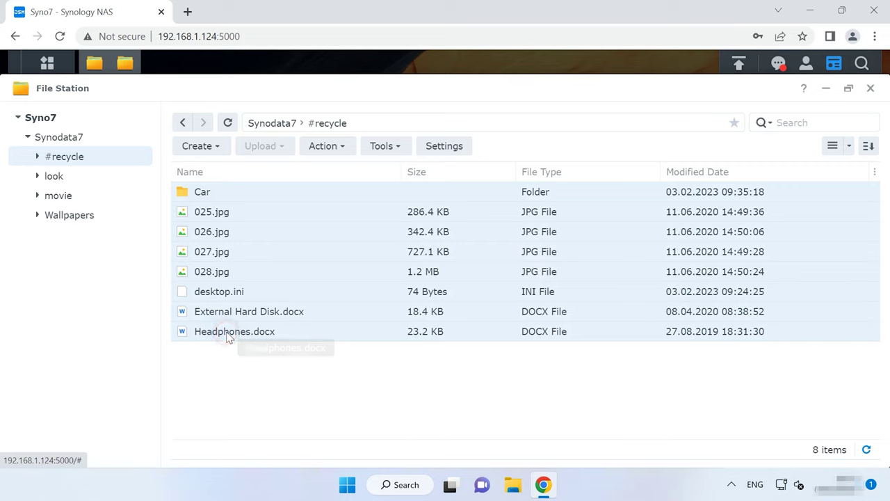
right_click(213, 275)
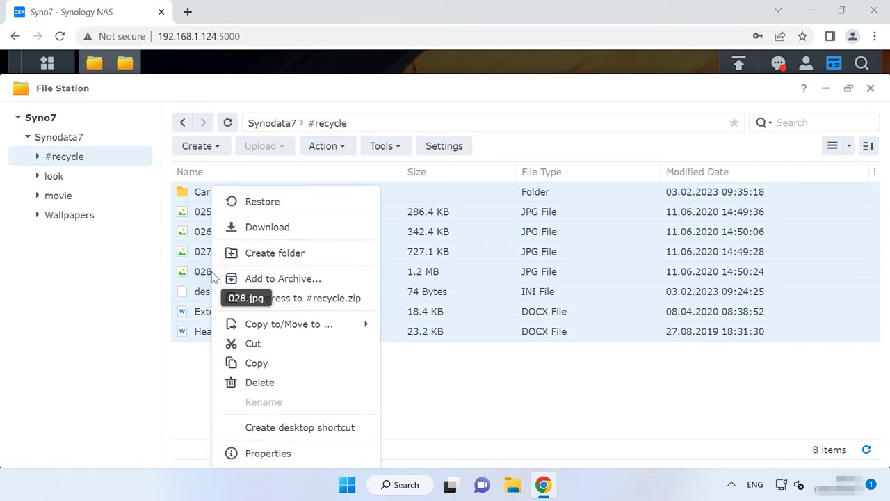
left_click(283, 204)
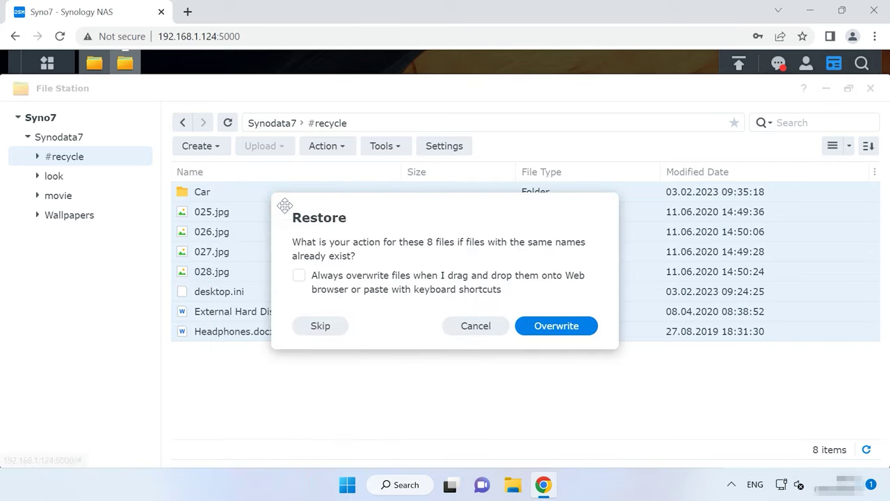
left_click(570, 334)
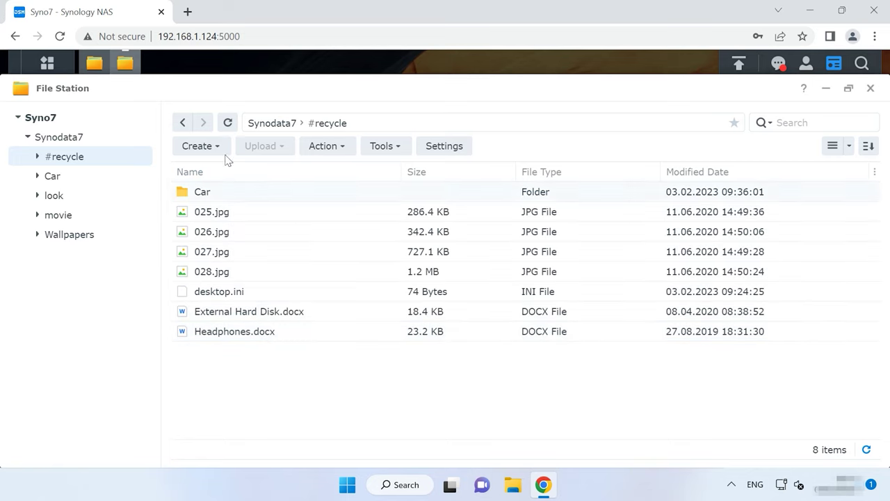
- Refresh to confirm #recycle is empty, then view Synodata7's 15 items
left_click(226, 124)
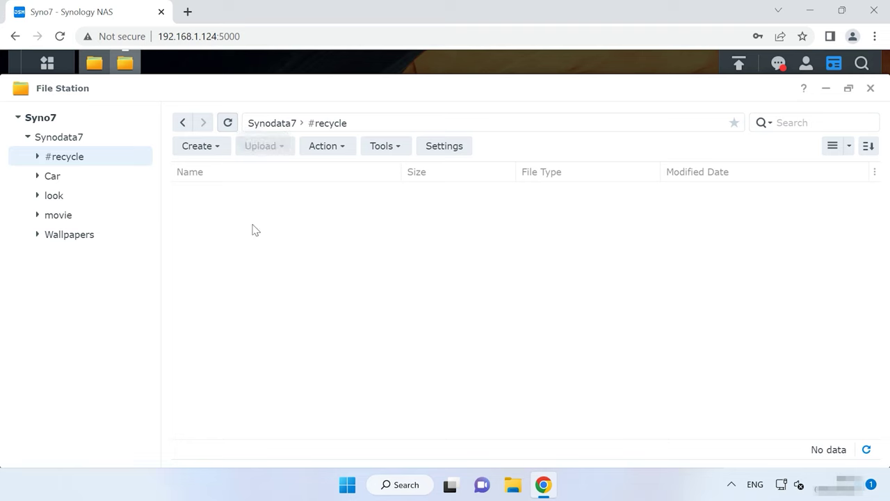
left_click(60, 137)
left_click_drag(206, 251, 237, 314)
scroll(234, 338, "down", 1)
scroll(232, 339, "up", 1)
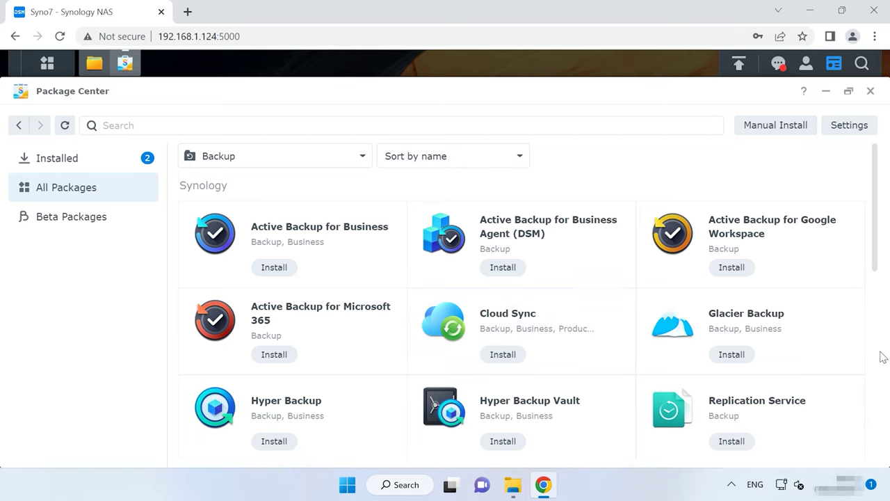
- Scroll through Package Center's Backup packages to locate Hyper Backup
mouse_move(875, 259)
left_mouse_down()
mouse_move(881, 312)
mouse_move(880, 246)
left_mouse_up()
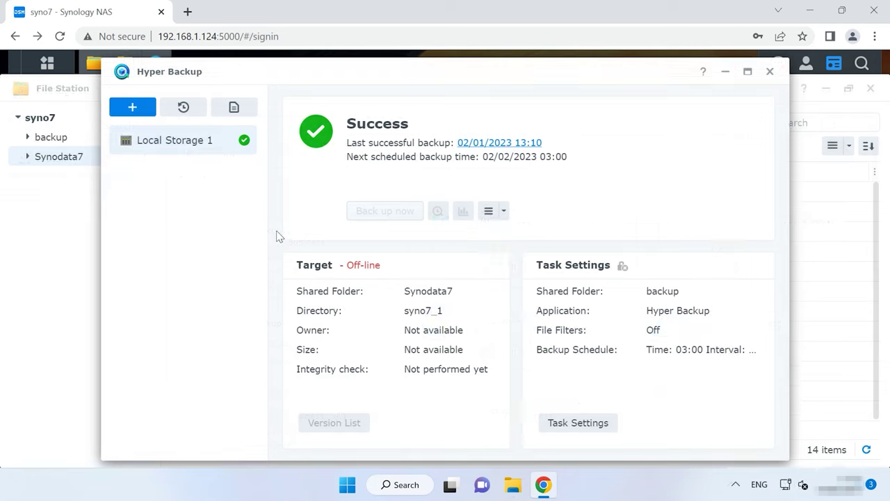
- Create a data backup task to a local single-version folder destination
left_click(133, 109)
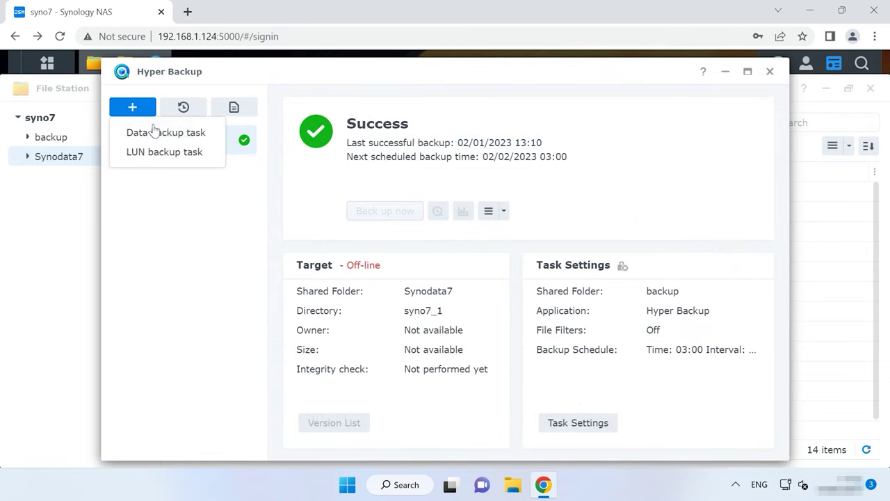
left_click(159, 132)
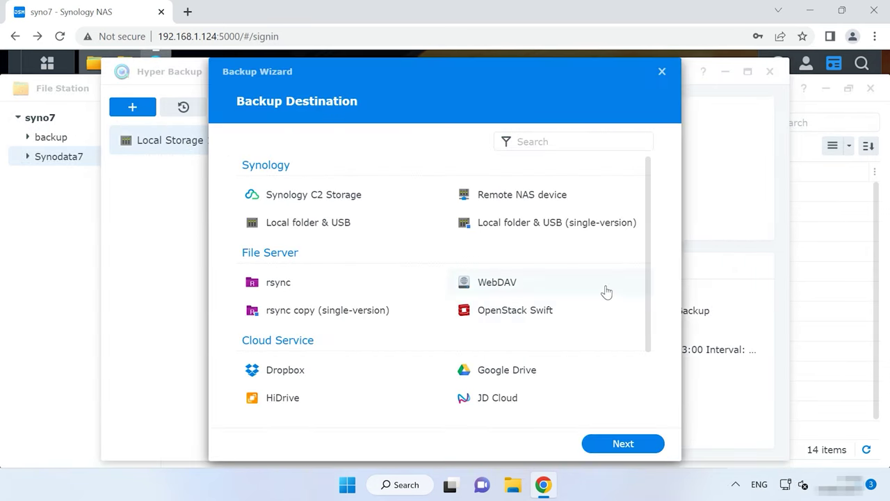
left_click(550, 230)
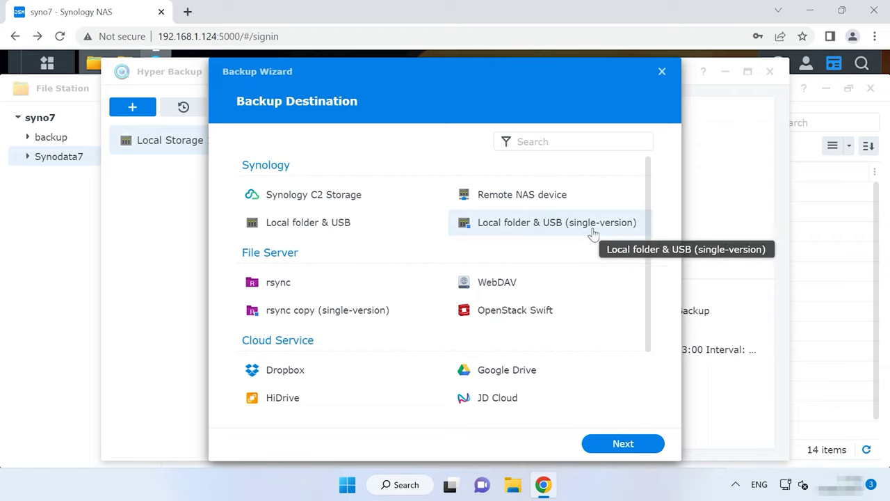
left_click(634, 445)
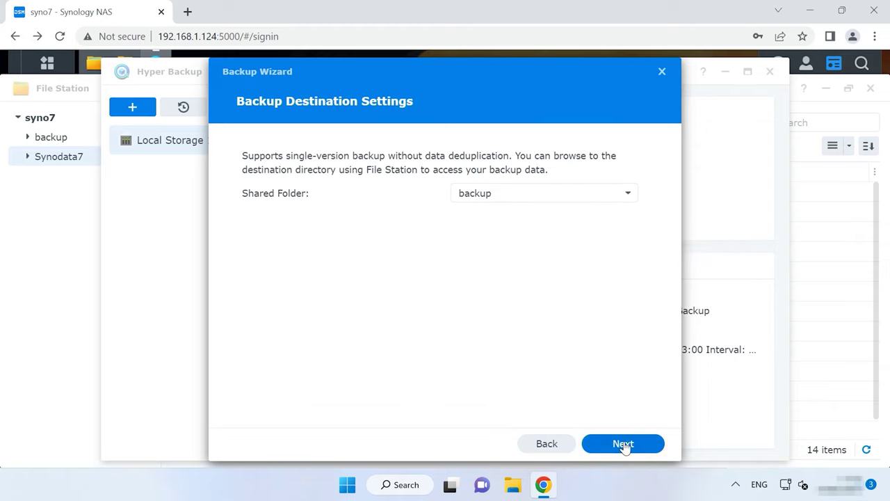
left_click(515, 200)
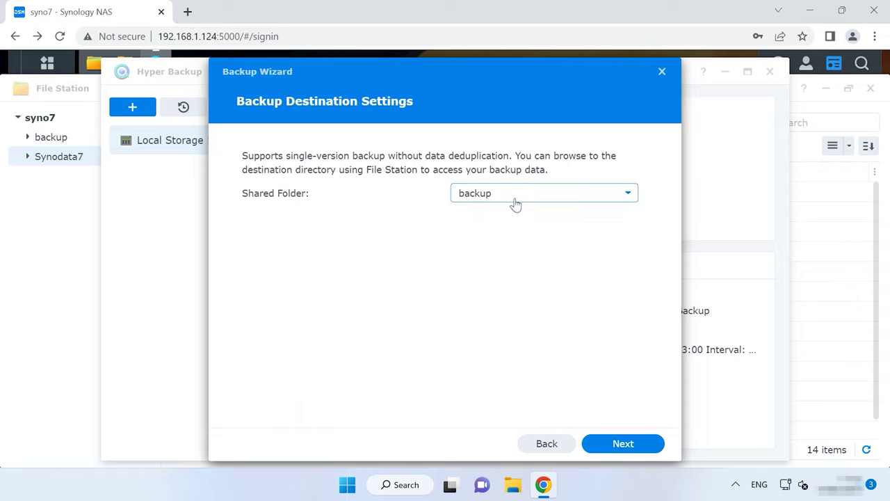
left_click(622, 442)
- Back up the Synodata7 shared folder, finish the task, and run it immediately
left_click(280, 197)
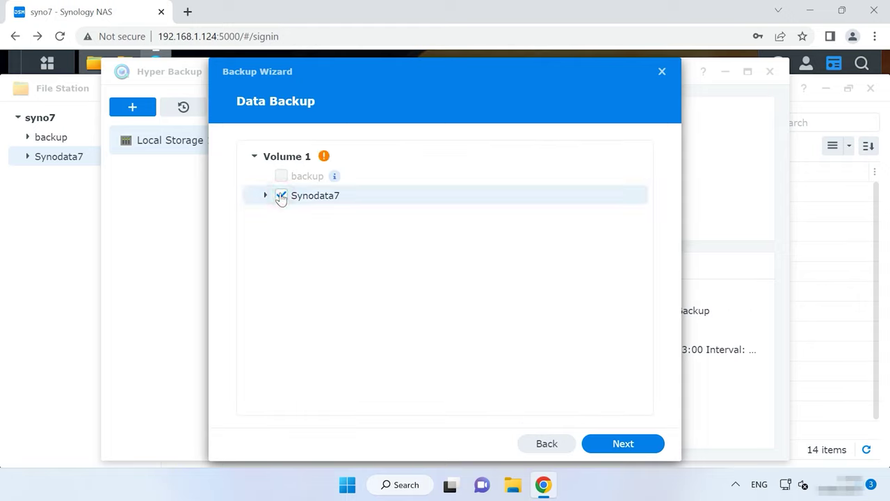
left_click(624, 445)
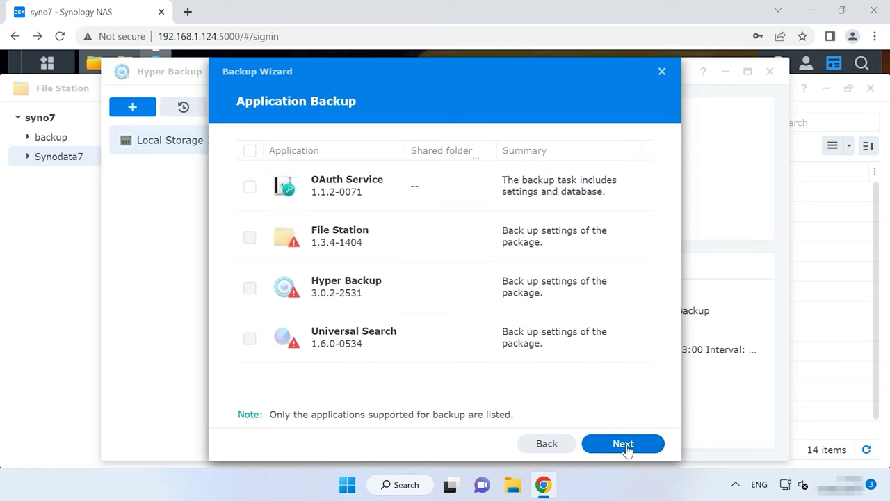
left_click(641, 447)
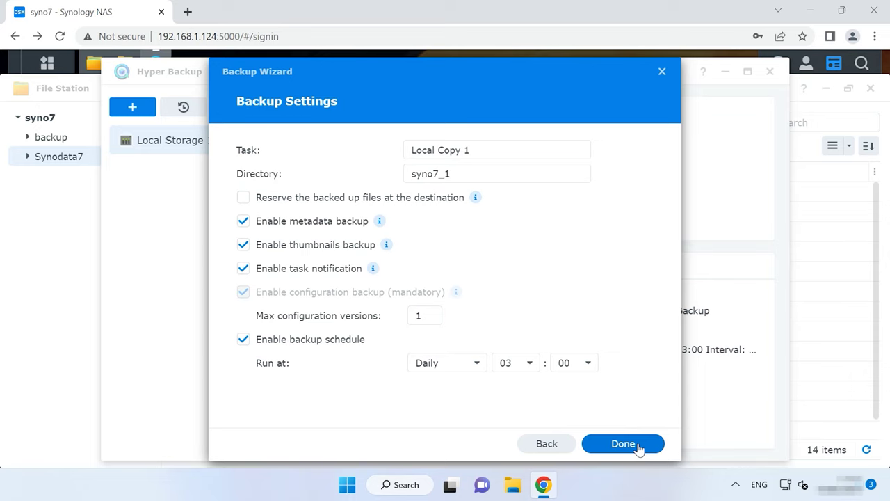
left_click(638, 446)
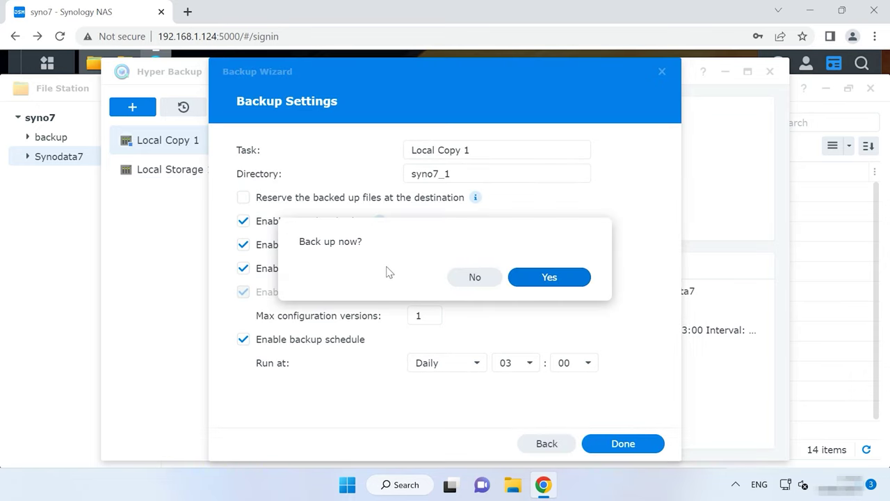
left_click(550, 282)
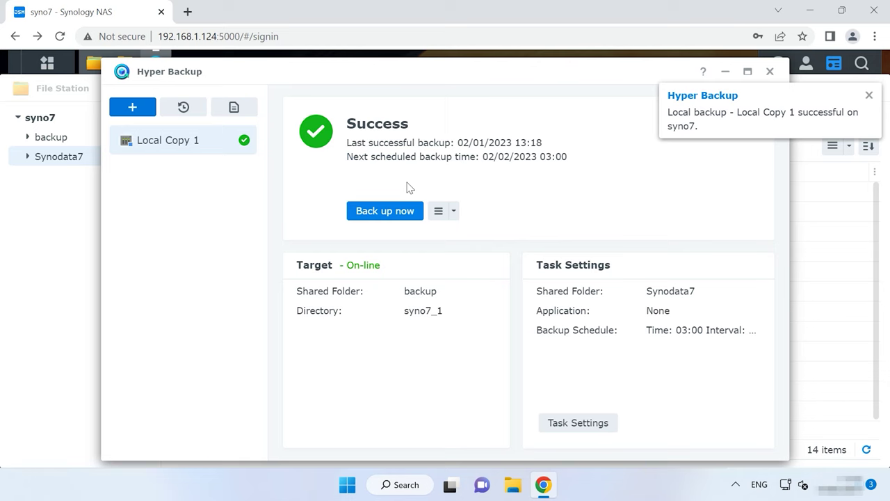
left_click(869, 94)
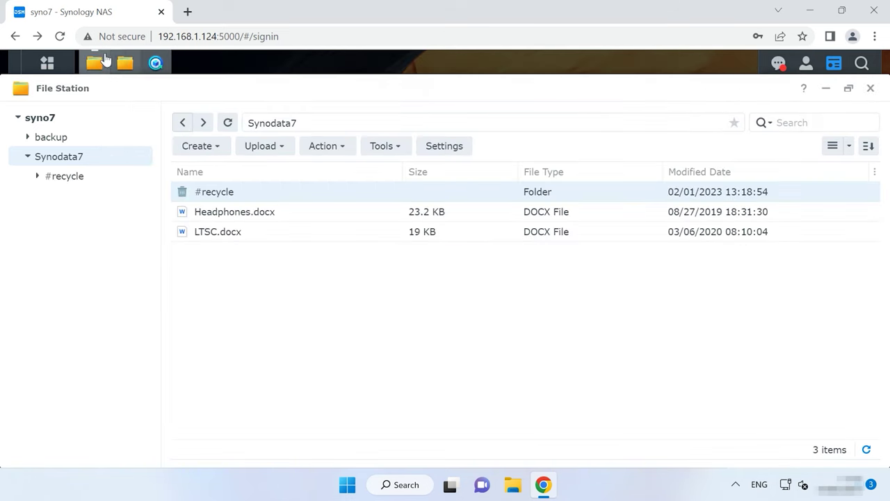
- Restore the Synodata7 shared folder from Local Copy 1, skipping system configuration
left_click(156, 62)
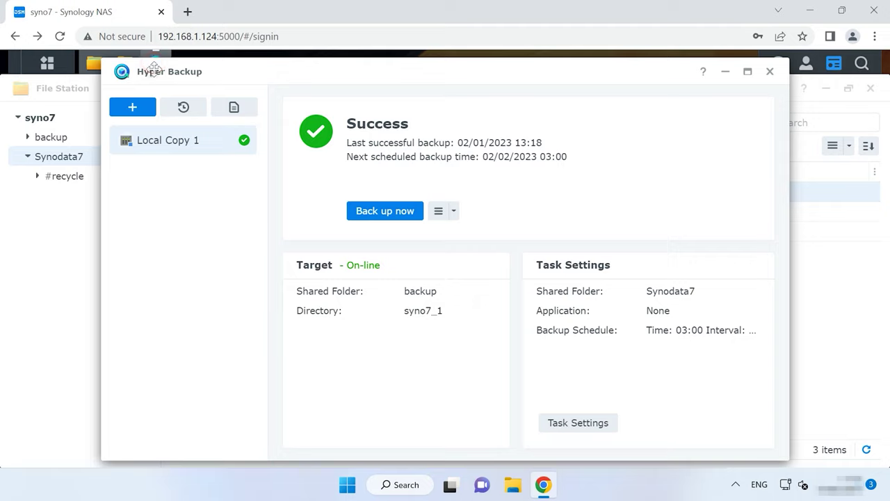
left_click(183, 107)
left_click(190, 134)
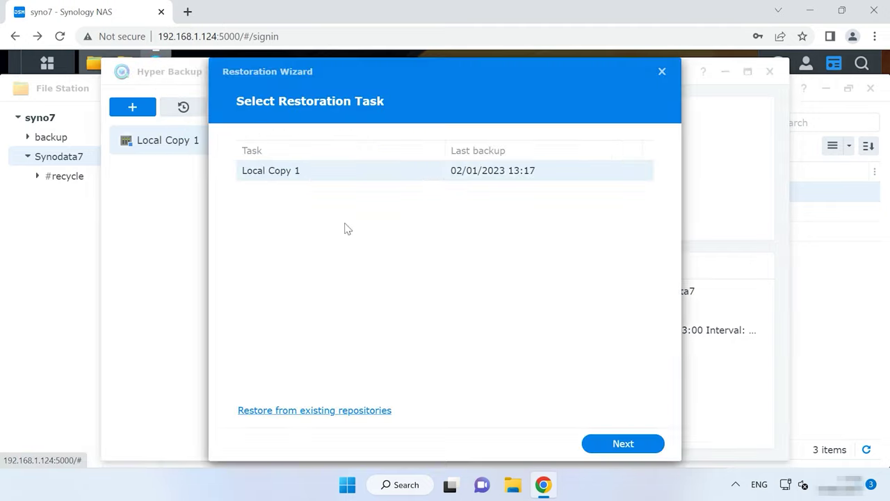
left_click(625, 448)
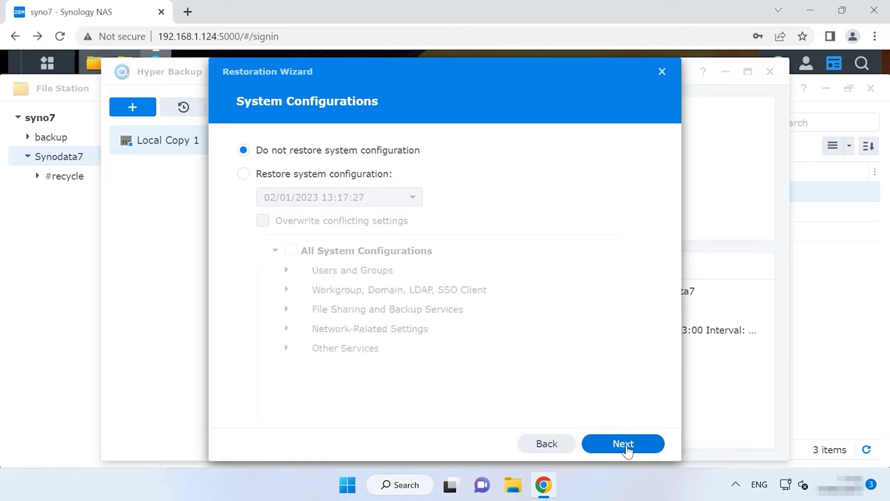
left_click(626, 448)
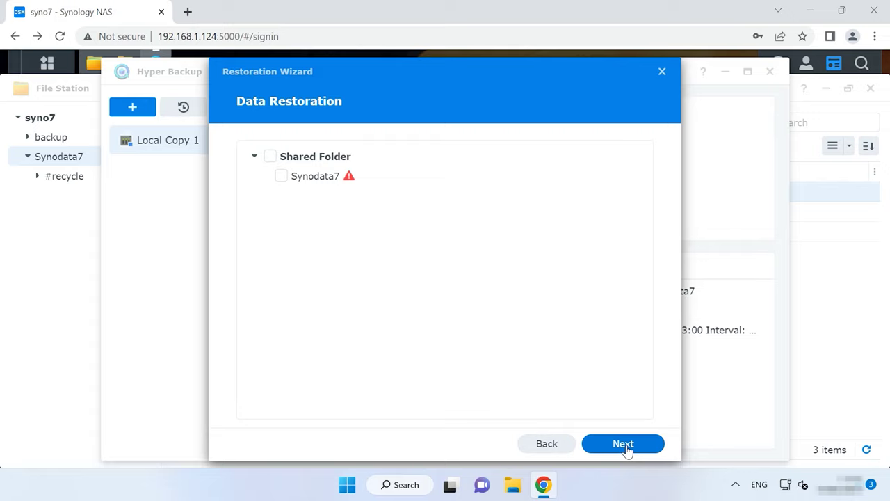
left_click(283, 178)
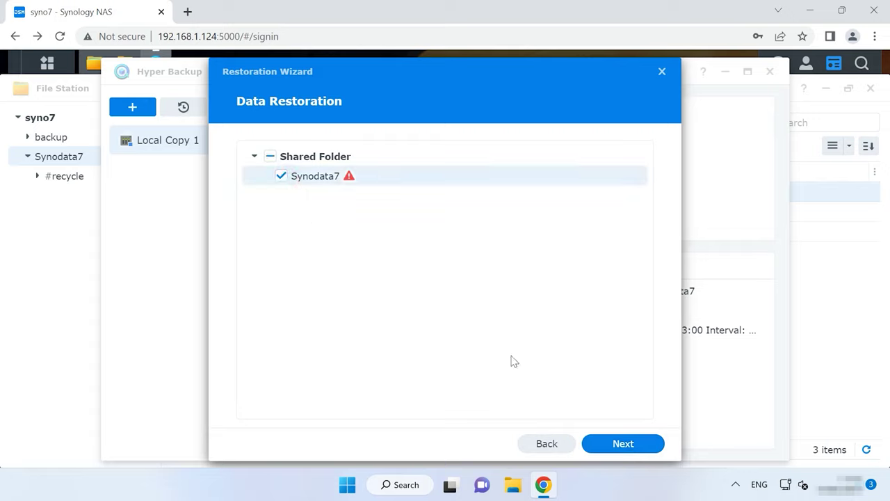
left_click(639, 447)
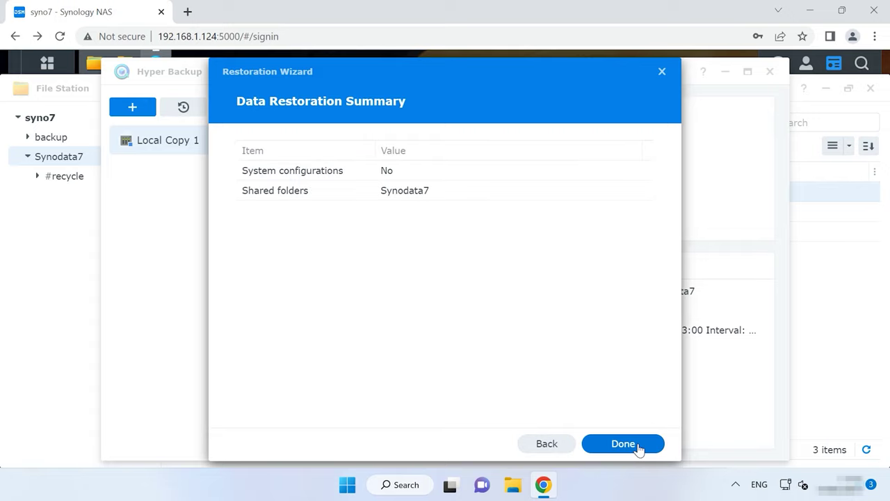
left_click(638, 447)
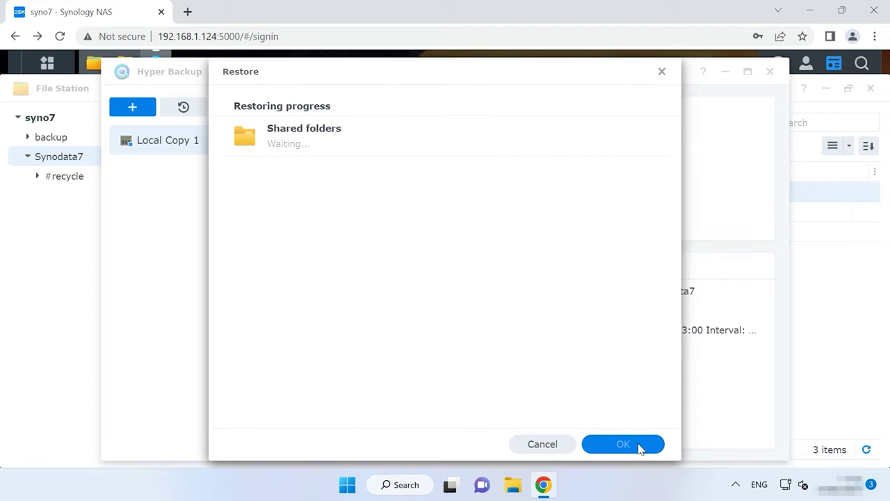